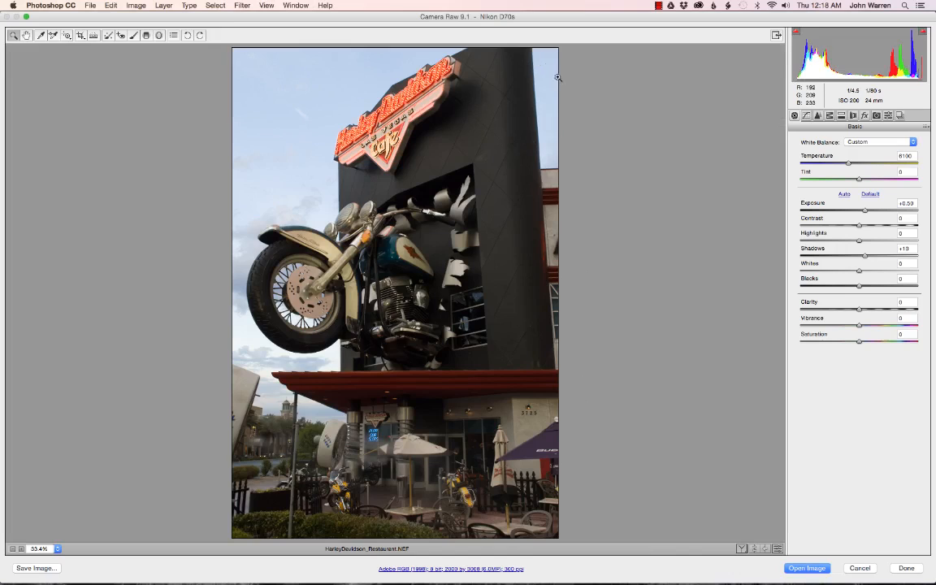
{"action": "left_click", "coordinate": [618, 129]}
{"action": "left_click", "coordinate": [589, 93]}
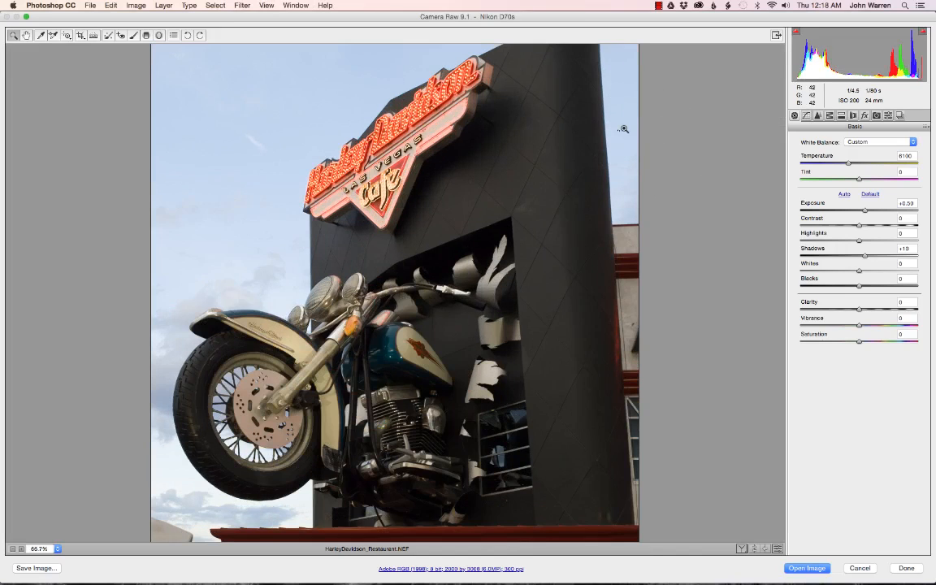
{"action": "left_click_drag", "start_coordinate": [610, 122], "coordinate": [632, 157]}
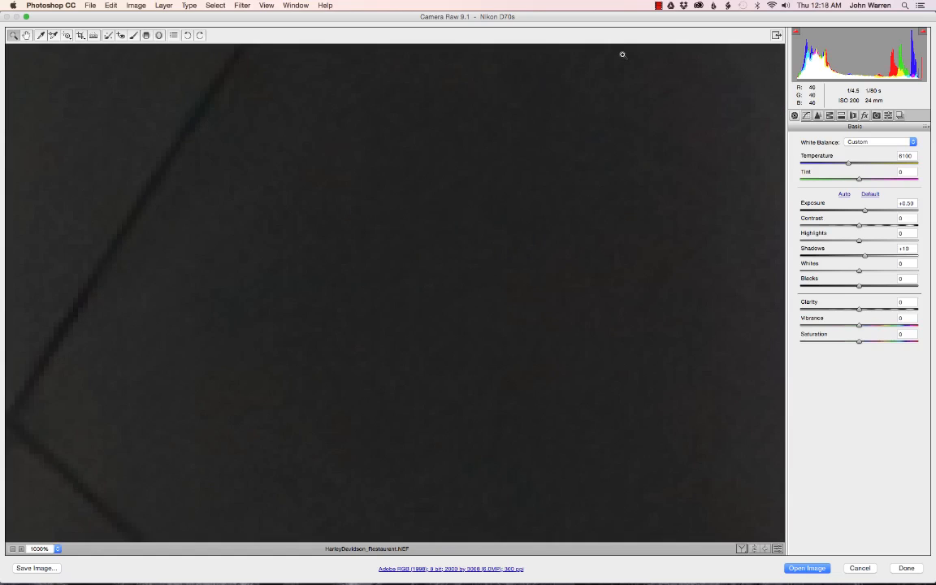
{"action": "key", "text": "super+0"}
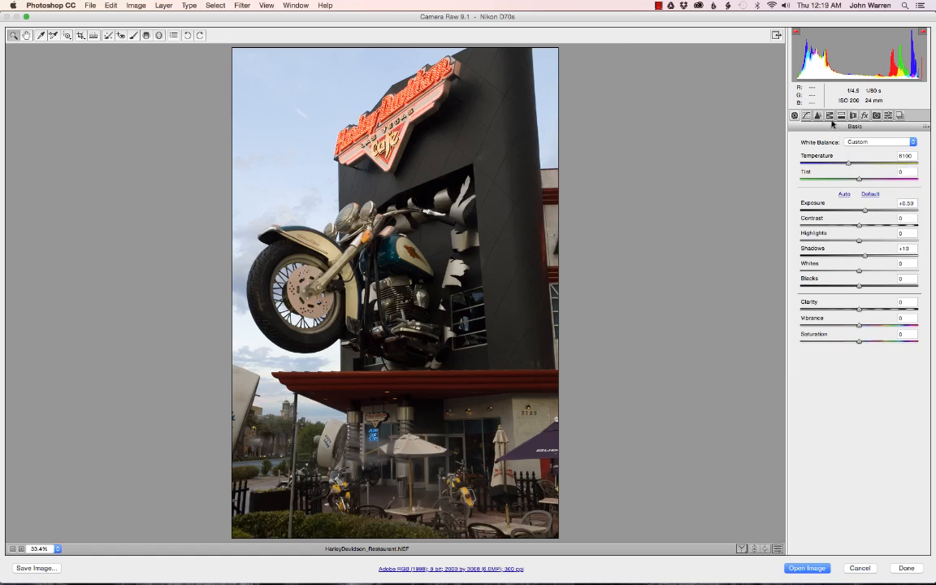
Apply the 01-24mm f2.8 - ISO 200 preset and examine its lens profile, chromatic aberration, sharpening and noise reduction settings
{"action": "left_click", "coordinate": [818, 117]}
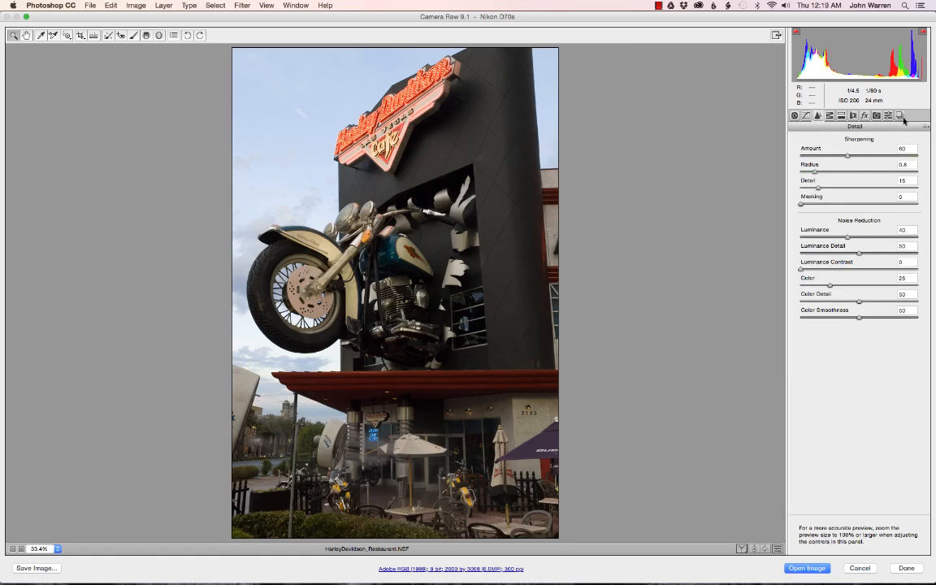
{"action": "left_click", "coordinate": [888, 116]}
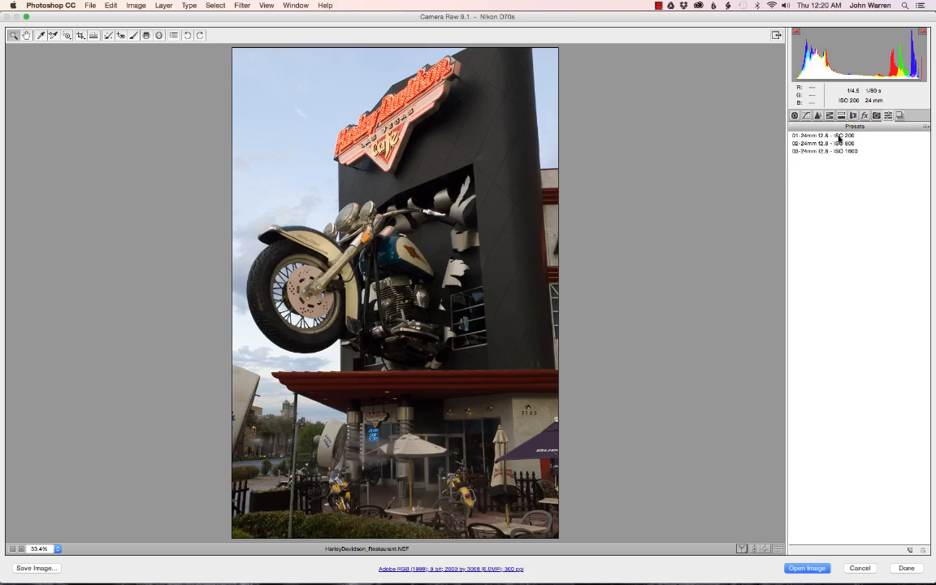
{"action": "left_click", "coordinate": [839, 136]}
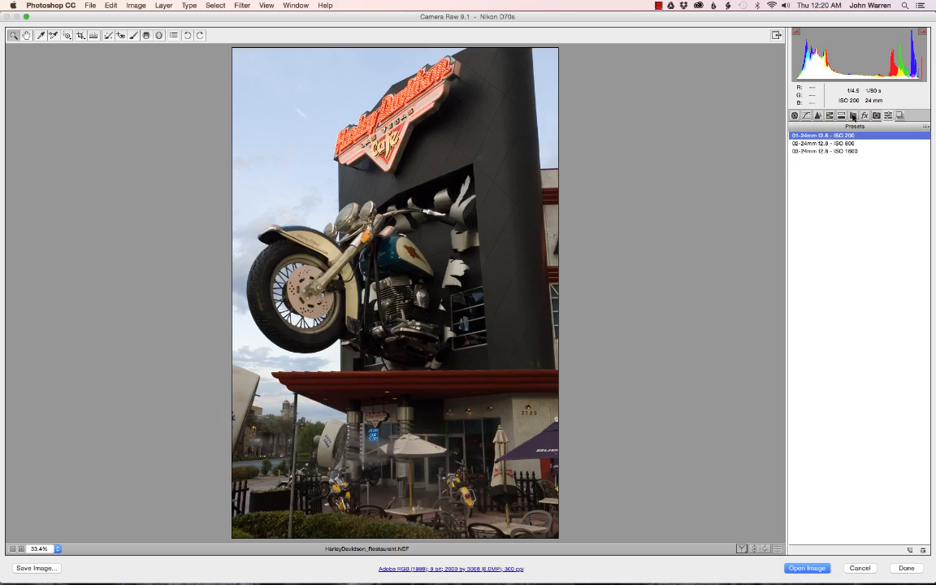
{"action": "left_click", "coordinate": [854, 116]}
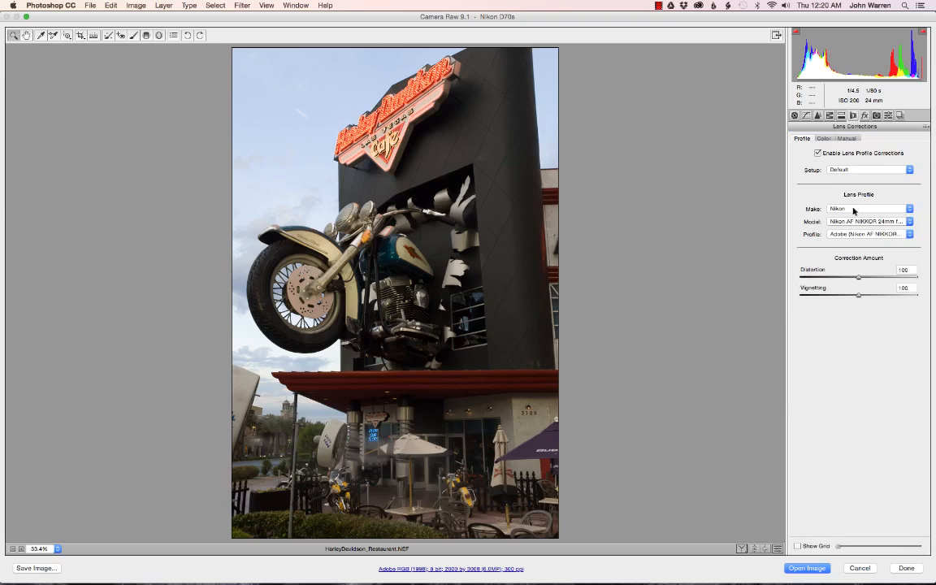
{"action": "left_click", "coordinate": [825, 139]}
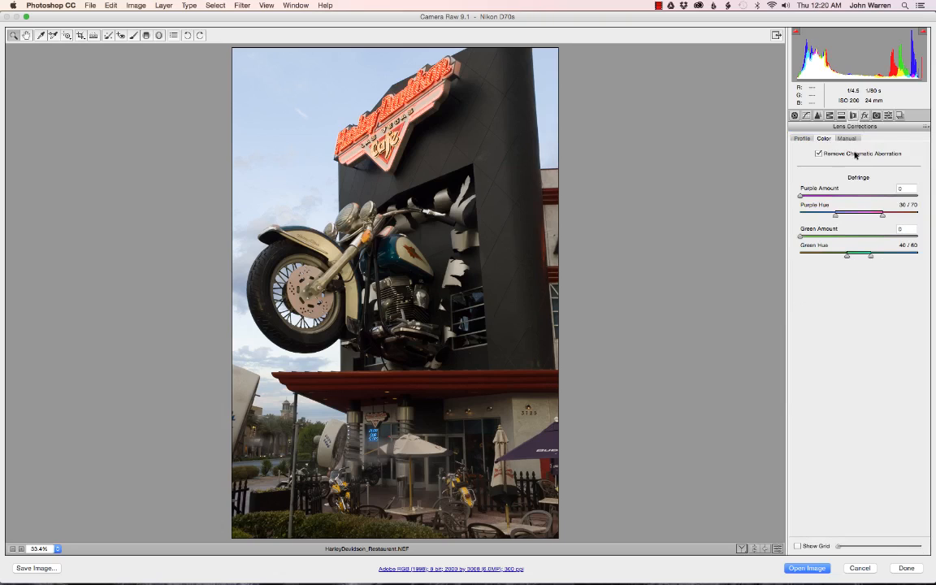
{"action": "left_click", "coordinate": [801, 139]}
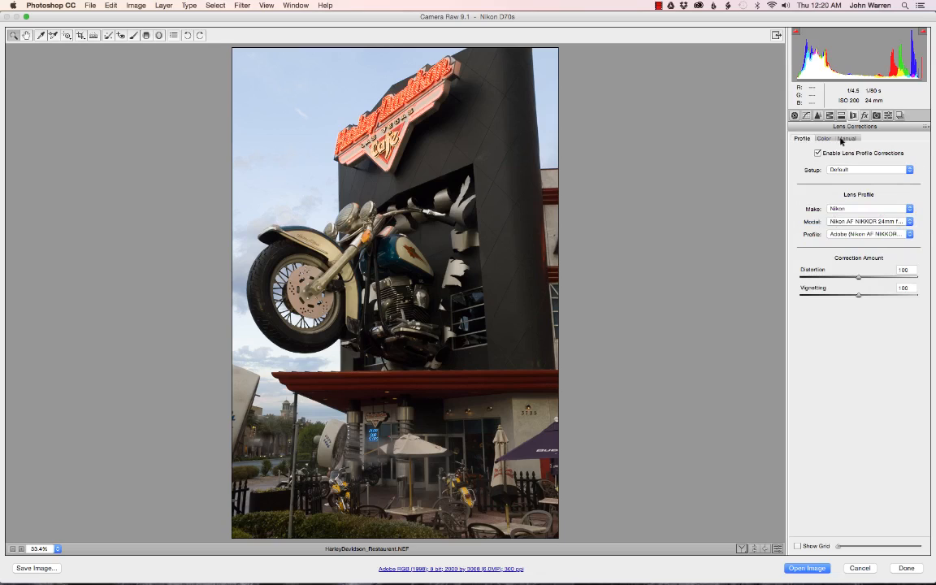
{"action": "left_click", "coordinate": [817, 116]}
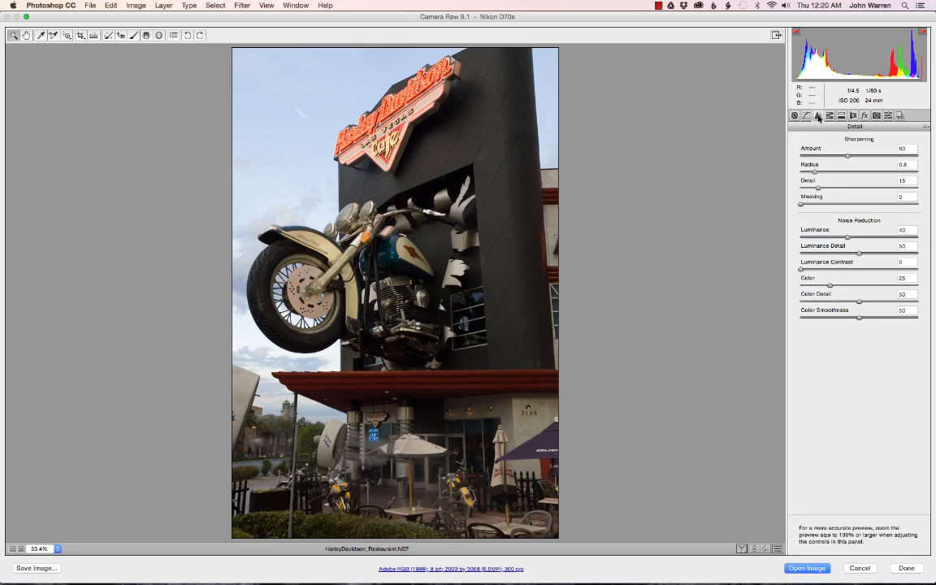
Apply the 02-24mm f2.8 - ISO 800 preset and examine its sharpening and noise reduction settings
{"action": "left_click", "coordinate": [888, 115]}
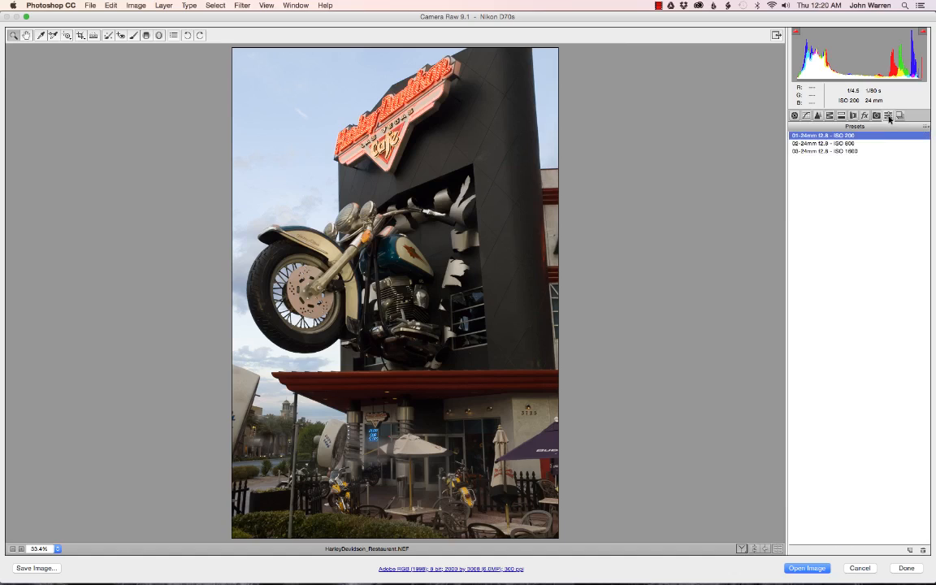
{"action": "left_click", "coordinate": [849, 143]}
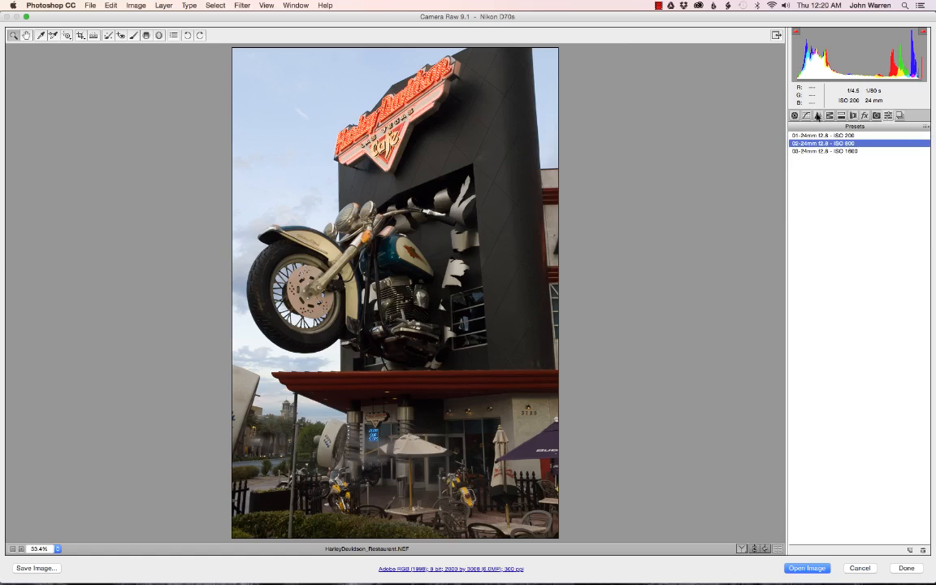
{"action": "left_click", "coordinate": [817, 116]}
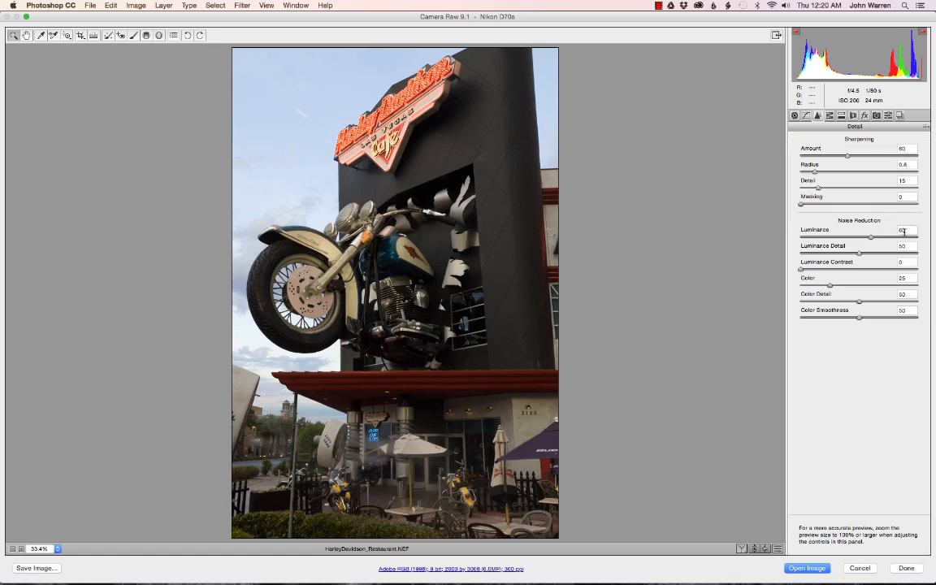
Apply the 03-24mm f2.8 - ISO 1600 preset and examine its sharpening and noise reduction settings
{"action": "left_click", "coordinate": [899, 115]}
{"action": "left_click", "coordinate": [861, 151]}
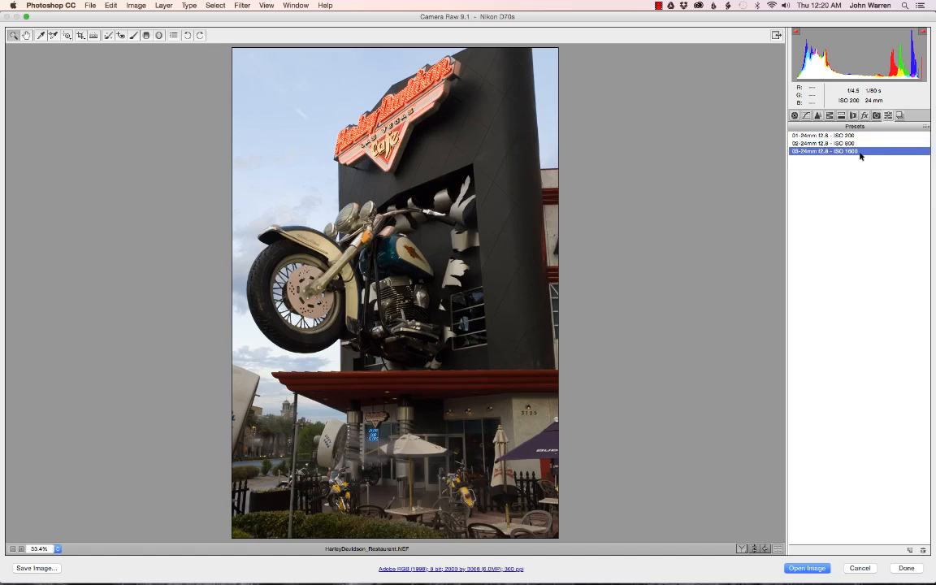
{"action": "left_click", "coordinate": [828, 116]}
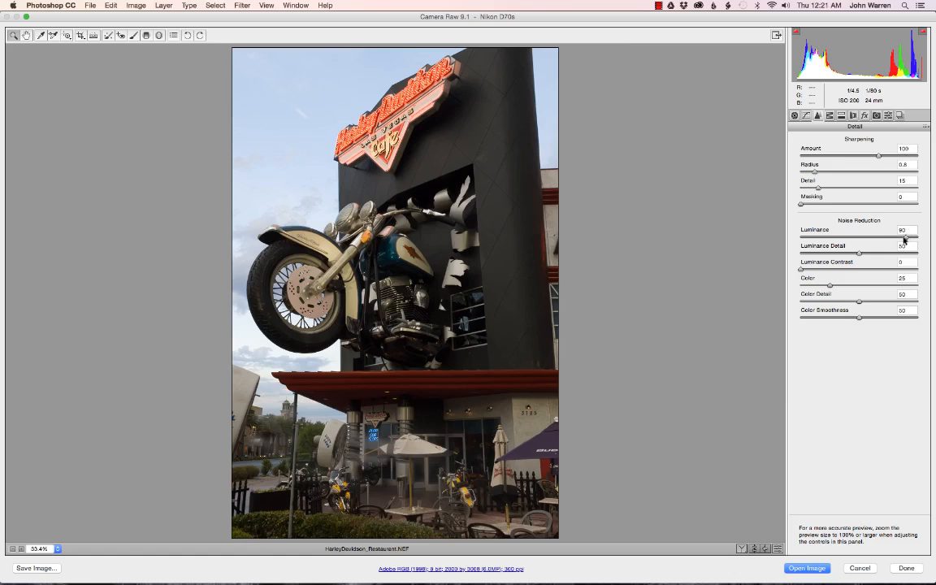
Apply the ISO 200 preset and limit the settings to save to Sharpening, Luminance Noise Reduction, Lens Profile Corrections and Chromatic Aberration
{"action": "left_click", "coordinate": [888, 115]}
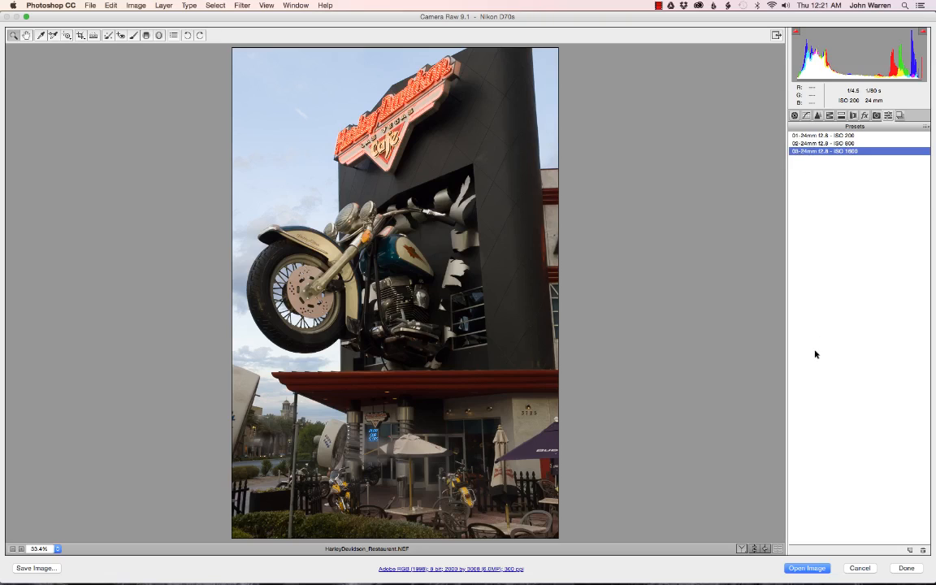
{"action": "left_click", "coordinate": [889, 133]}
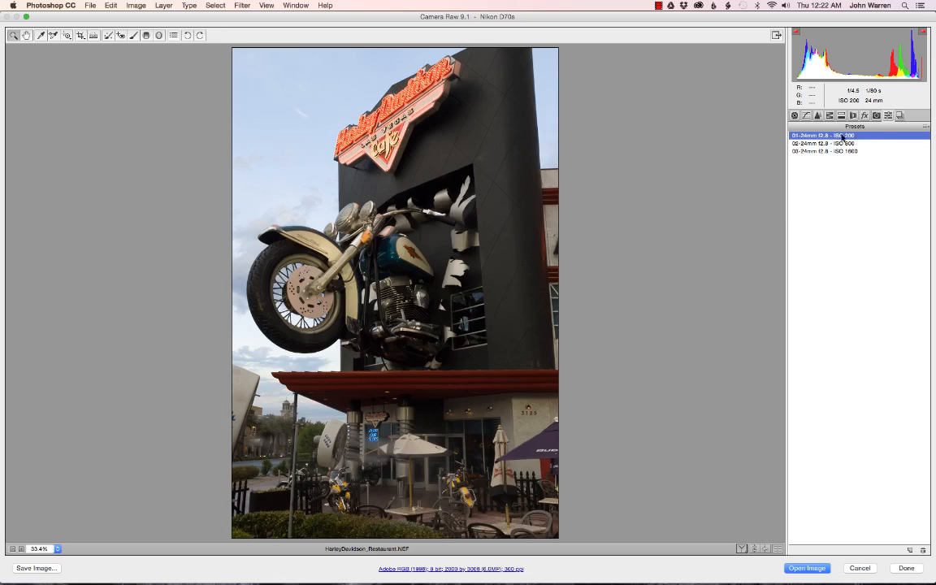
{"action": "left_click", "coordinate": [926, 127]}
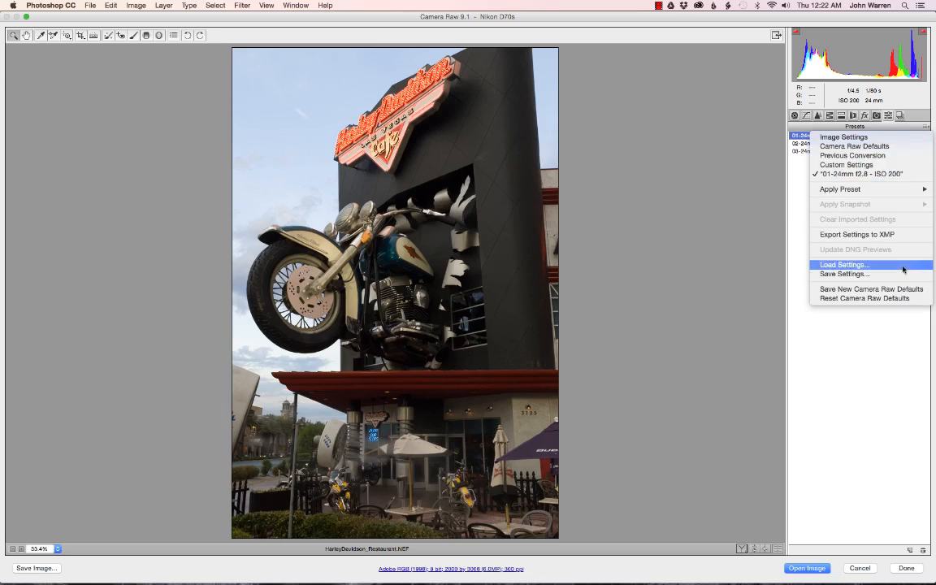
{"action": "left_click", "coordinate": [845, 274]}
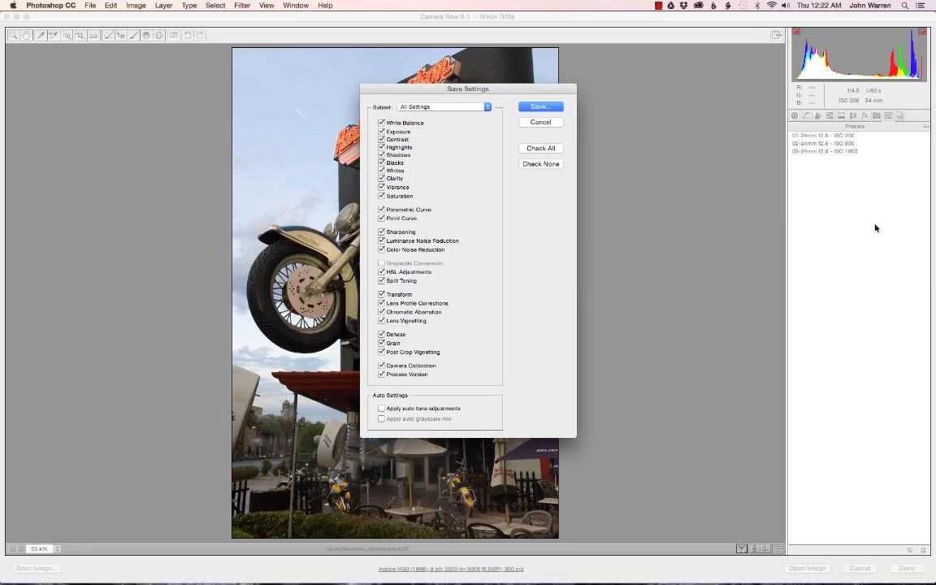
{"action": "left_click_drag", "start_coordinate": [497, 88], "coordinate": [515, 79]}
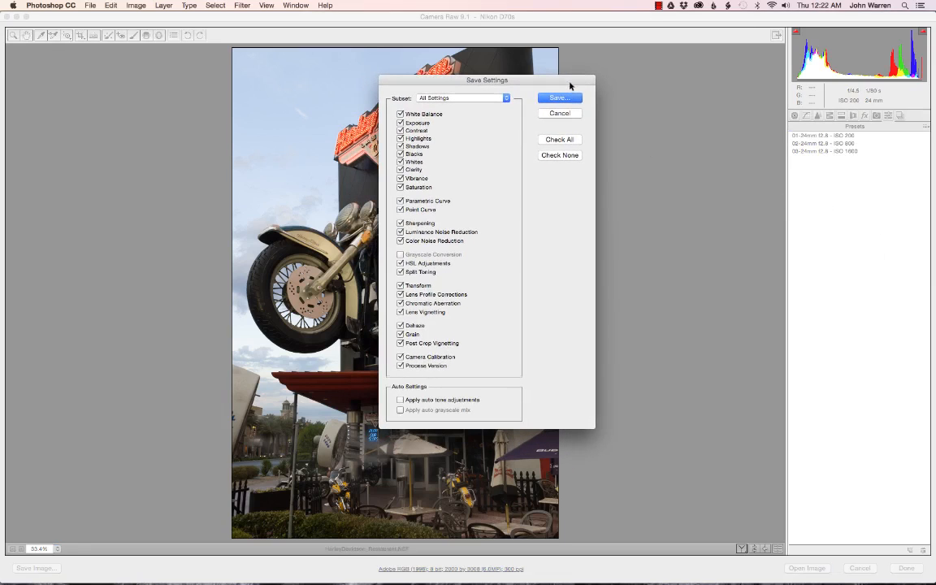
{"action": "left_click", "coordinate": [556, 159]}
{"action": "left_click", "coordinate": [401, 223]}
{"action": "left_click", "coordinate": [401, 232]}
{"action": "left_click", "coordinate": [402, 242]}
{"action": "left_click", "coordinate": [401, 241]}
{"action": "left_click", "coordinate": [400, 303]}
{"action": "left_click", "coordinate": [401, 294]}
Save the chosen settings to the Desktop as 01-24mm f2.8 - ISO 200.xmp
{"action": "left_click", "coordinate": [560, 98]}
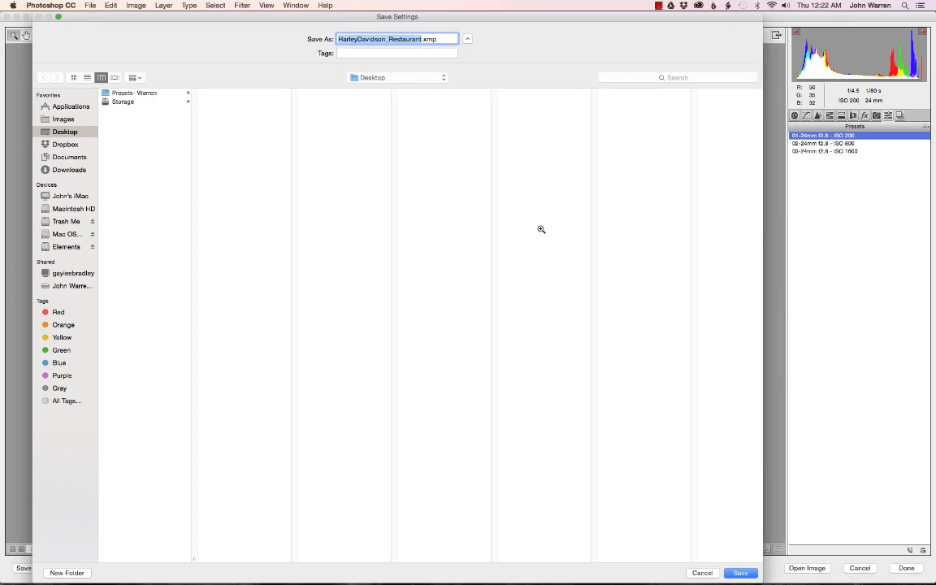
{"action": "type", "text": "01-24"}
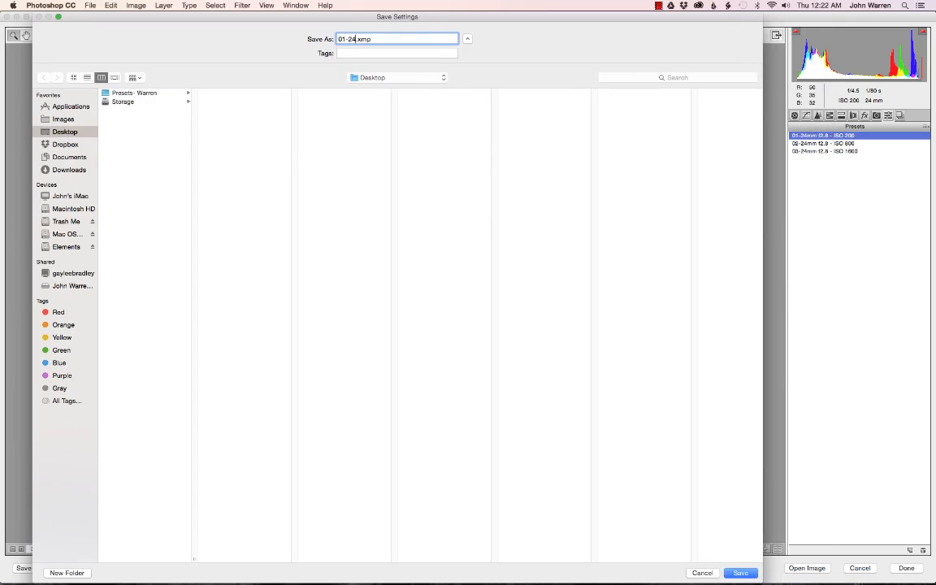
{"action": "type", "text": "mm f2.8 - ISO 200"}
{"action": "left_click", "coordinate": [745, 574]}
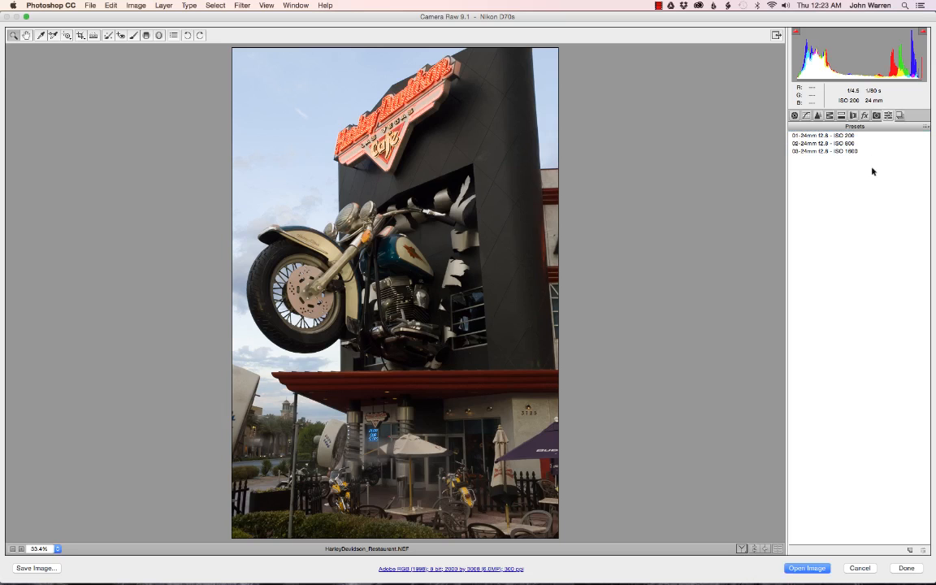
Apply the ISO 800 preset and include only Sharpening, Luminance Noise Reduction, Lens Profile Corrections and Chromatic Aberration in the settings to save
{"action": "left_click", "coordinate": [851, 144]}
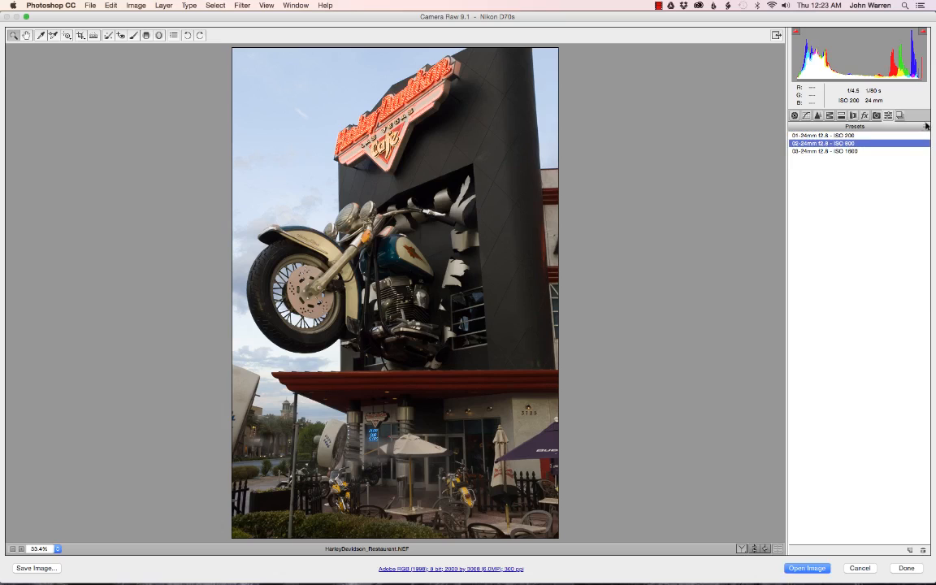
{"action": "left_click", "coordinate": [926, 127]}
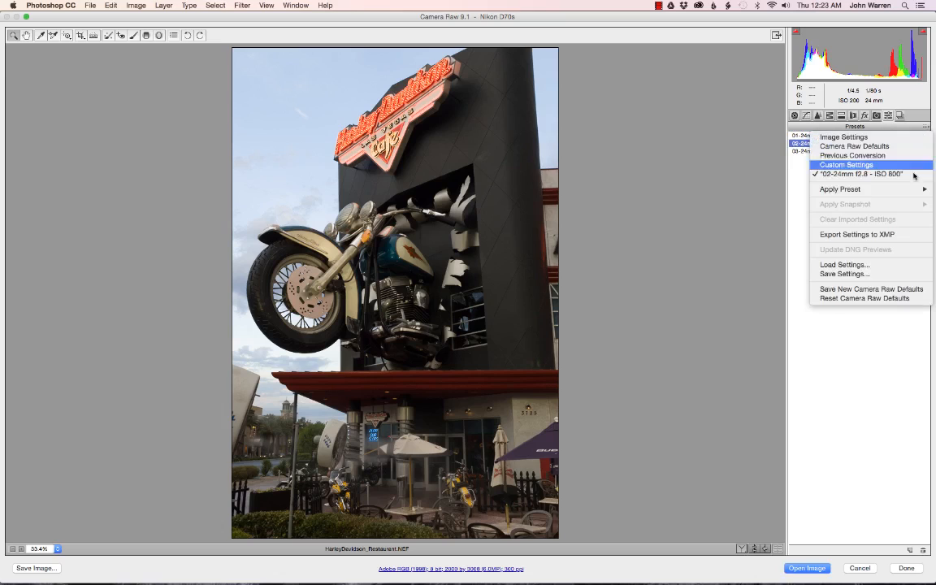
{"action": "left_click", "coordinate": [883, 275]}
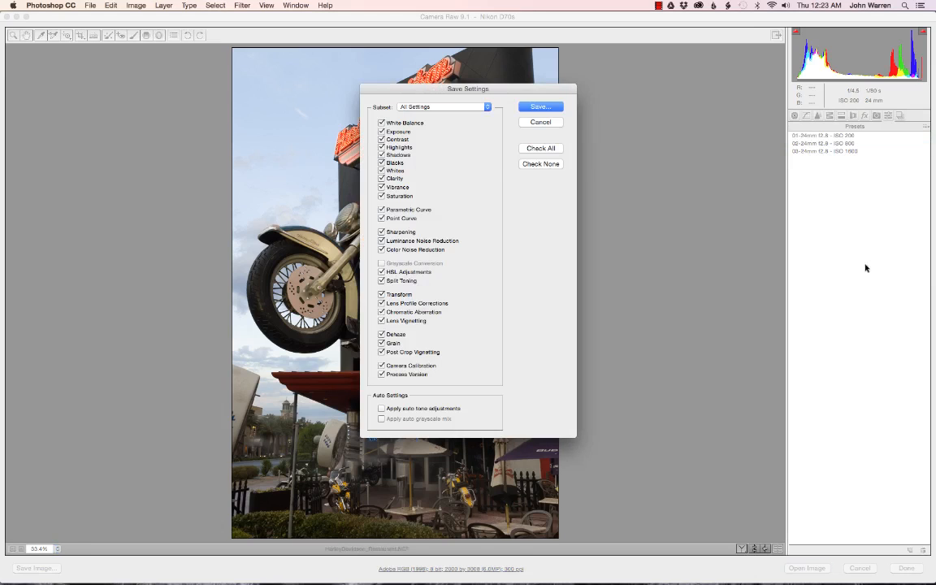
{"action": "left_click", "coordinate": [539, 163]}
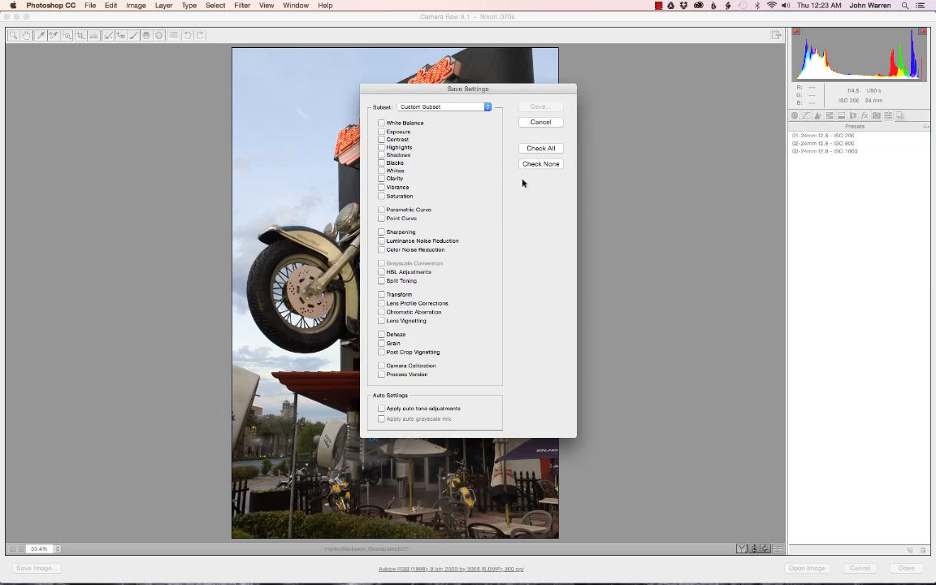
{"action": "left_click", "coordinate": [381, 231]}
{"action": "left_click", "coordinate": [381, 240]}
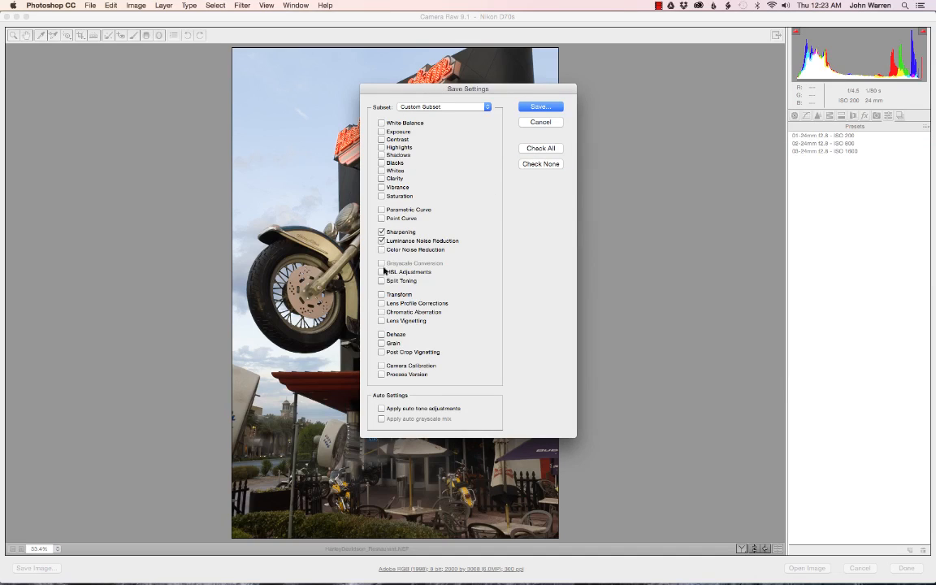
{"action": "left_click", "coordinate": [381, 303]}
{"action": "left_click", "coordinate": [381, 312]}
Save these settings to the Desktop, reusing the existing ISO 200 file's name with ISO 200 changed to ISO 800
{"action": "left_click", "coordinate": [539, 107]}
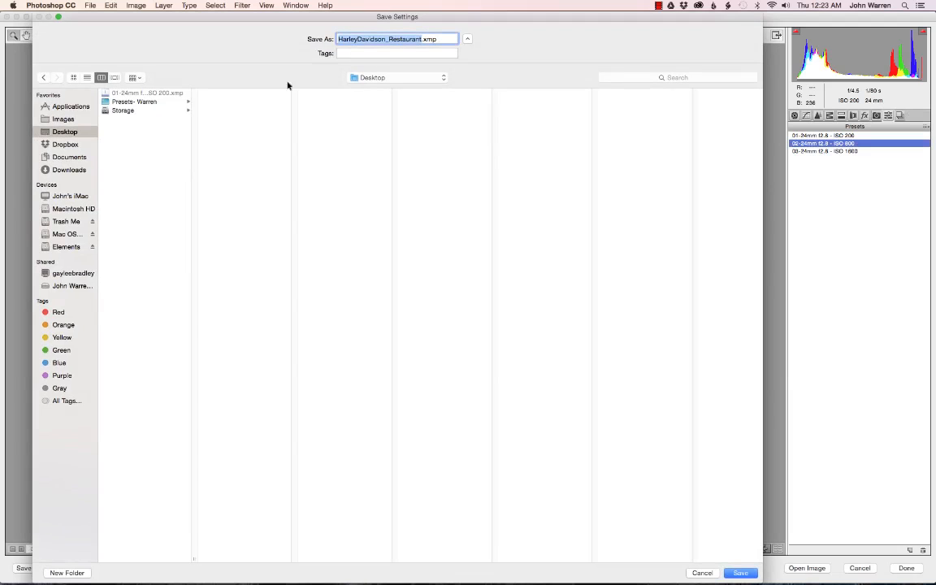
{"action": "left_click", "coordinate": [130, 93]}
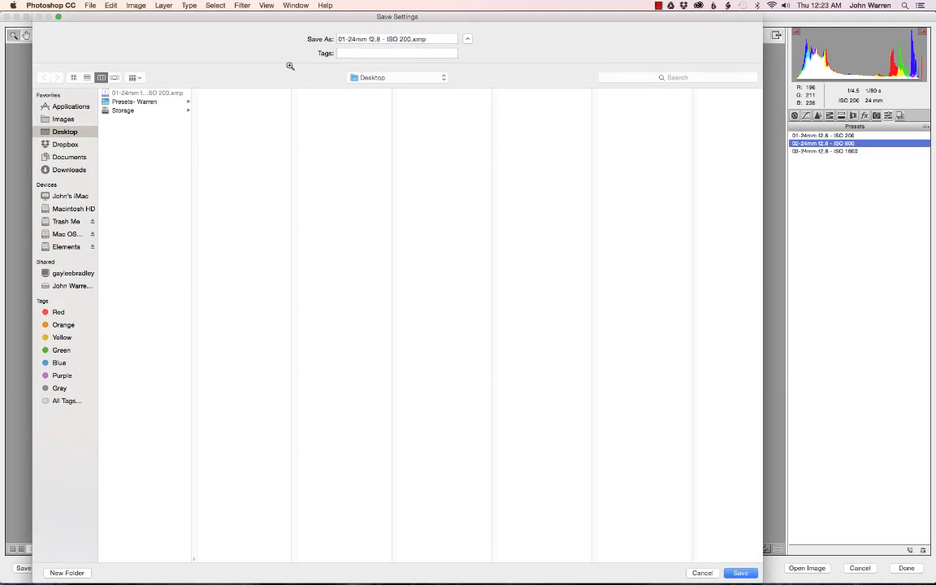
{"action": "left_click", "coordinate": [401, 39]}
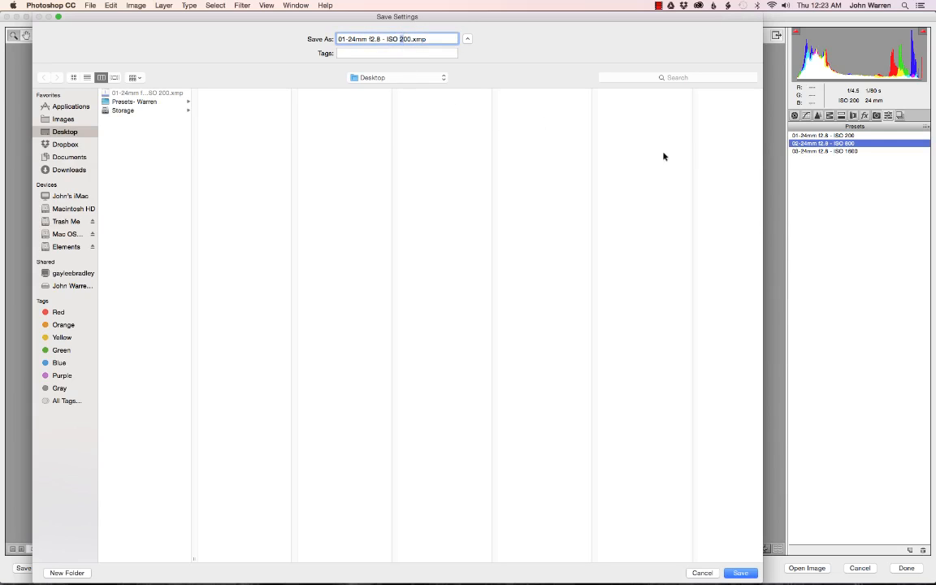
{"action": "key", "text": "BackSpace"}
{"action": "type", "text": "8"}
{"action": "left_click", "coordinate": [744, 572]}
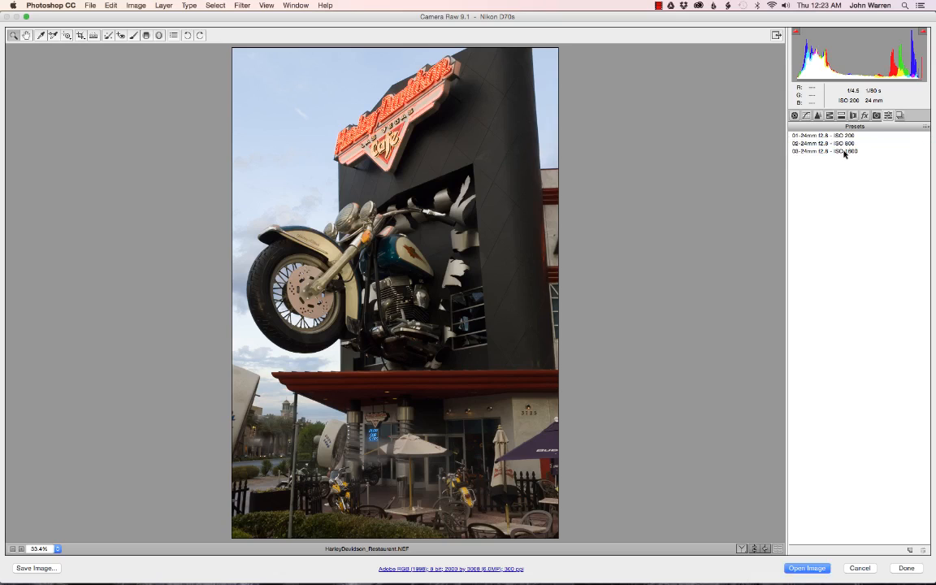
Apply the ISO 1600 preset and limit the settings to save to Sharpening, Luminance Noise Reduction, Lens Profile Corrections and Chromatic Aberration
{"action": "left_click", "coordinate": [914, 151]}
{"action": "left_click", "coordinate": [926, 127]}
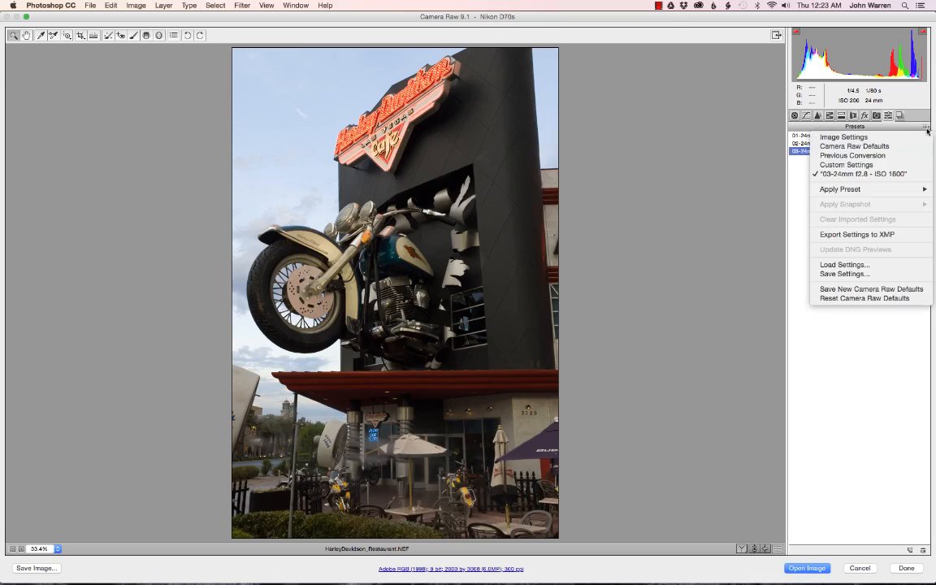
{"action": "left_click", "coordinate": [844, 273]}
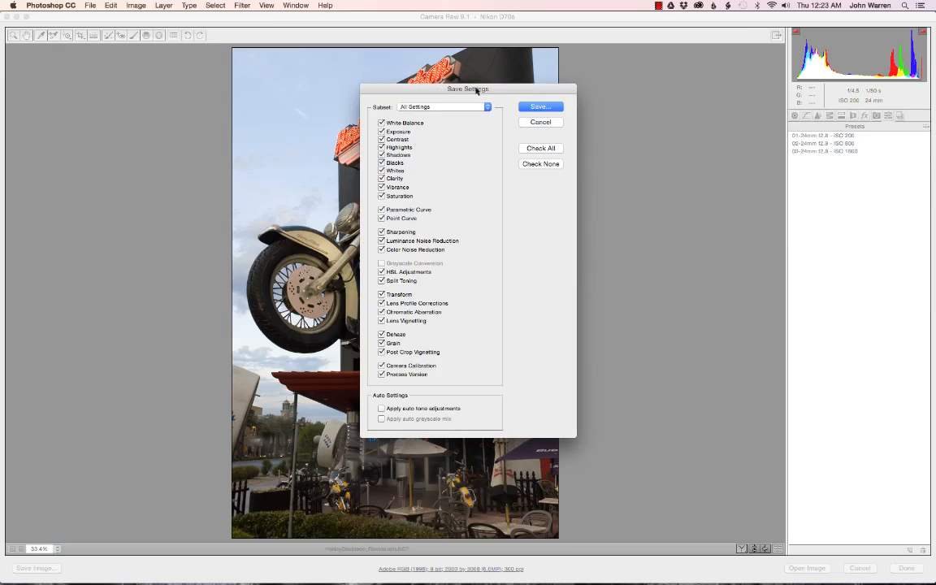
{"action": "left_click", "coordinate": [540, 163]}
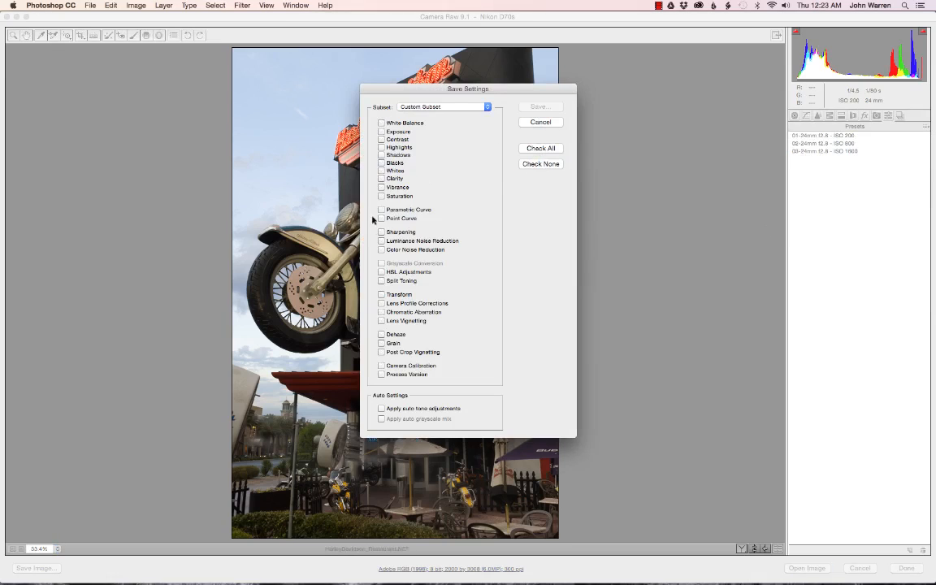
{"action": "left_click", "coordinate": [381, 232]}
{"action": "left_click", "coordinate": [381, 241]}
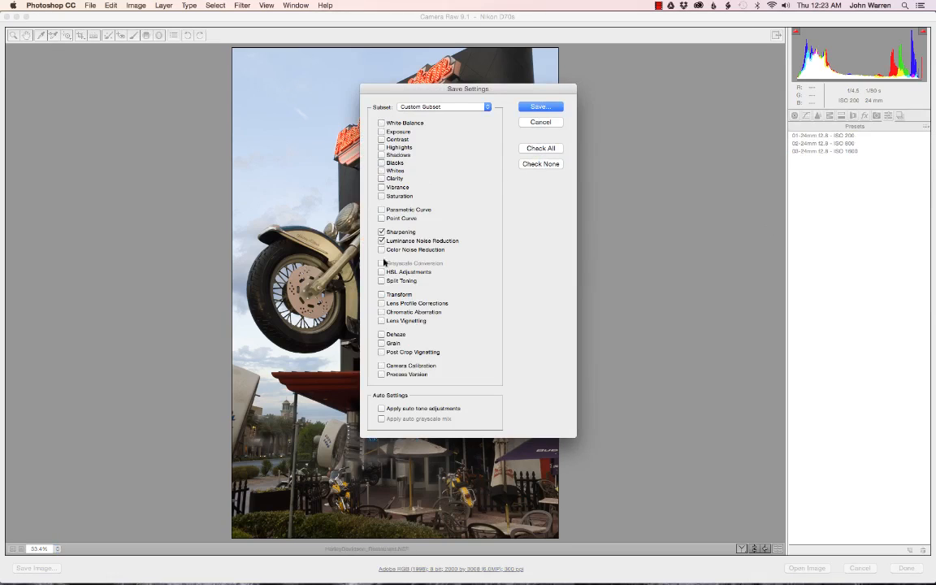
{"action": "left_click", "coordinate": [381, 303]}
{"action": "left_click", "coordinate": [381, 312]}
Save the chosen settings to the Desktop as 01-24mm f2.8 - ISO 1600.xmp, adapting the existing ISO 800 file's name
{"action": "left_click", "coordinate": [541, 107]}
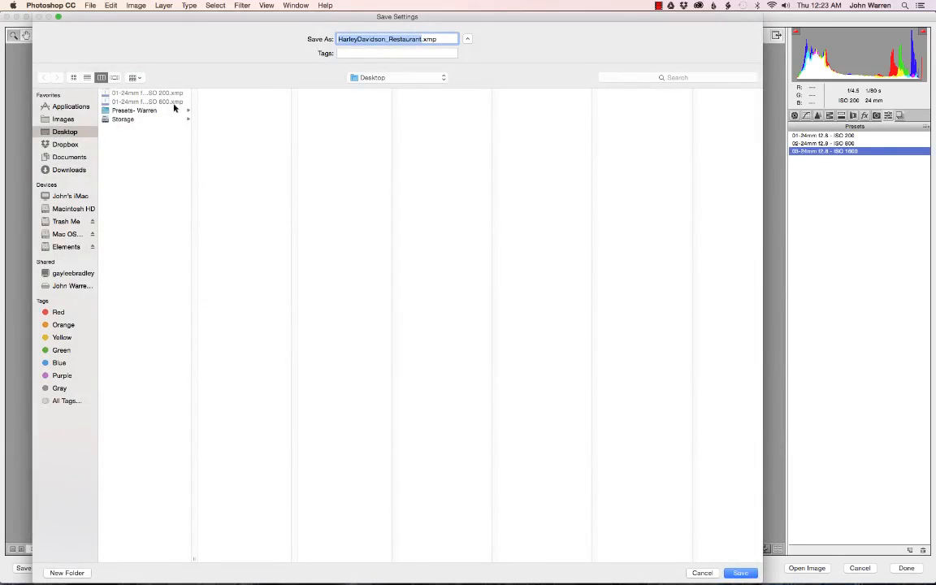
{"action": "left_click", "coordinate": [173, 103]}
{"action": "left_click", "coordinate": [402, 38]}
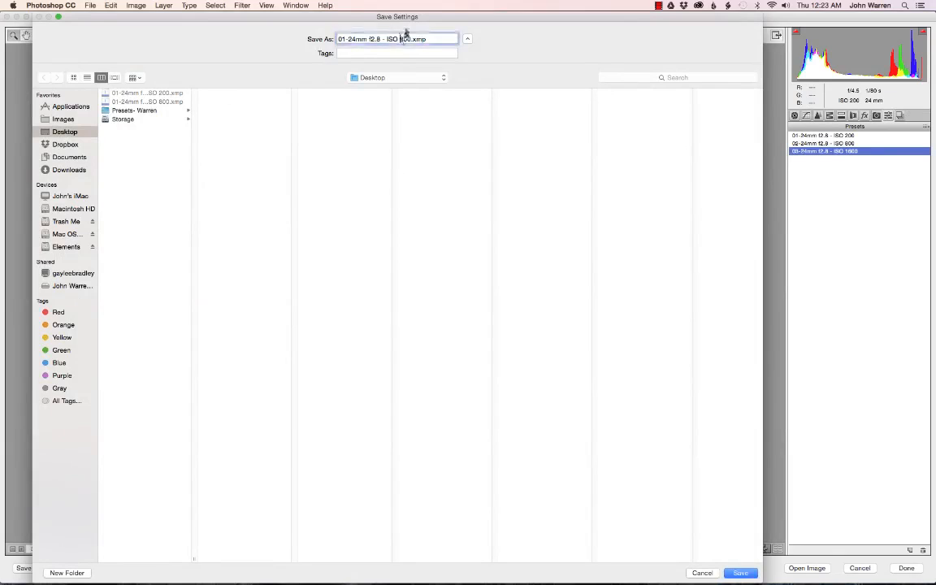
{"action": "key", "text": "Delete"}
{"action": "type", "text": "16"}
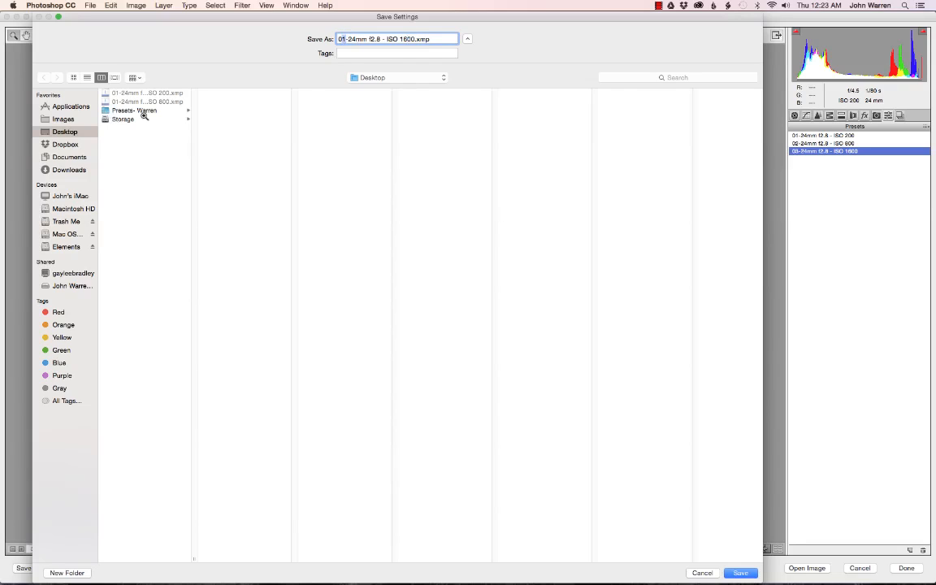
{"action": "left_click", "coordinate": [740, 572]}
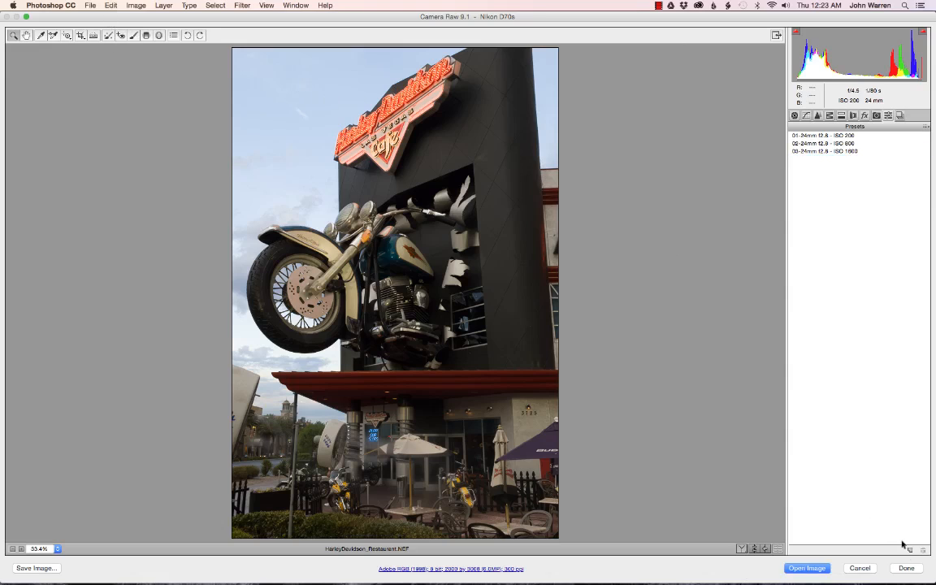
Finish the Camera Raw session keeping its settings, and clear Photoshop off the screen to reach the desktop
{"action": "left_click", "coordinate": [905, 568]}
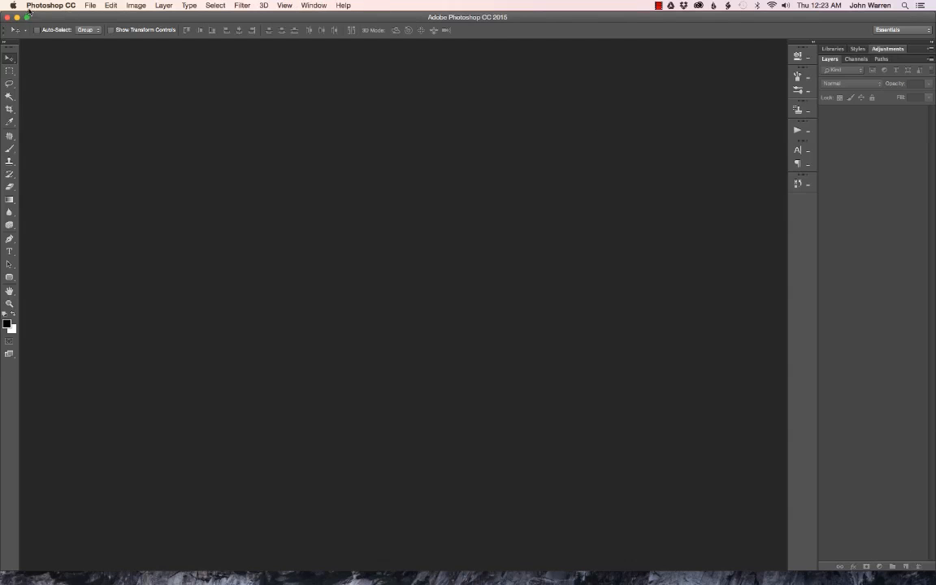
{"action": "left_click", "coordinate": [47, 5]}
{"action": "left_click", "coordinate": [78, 79]}
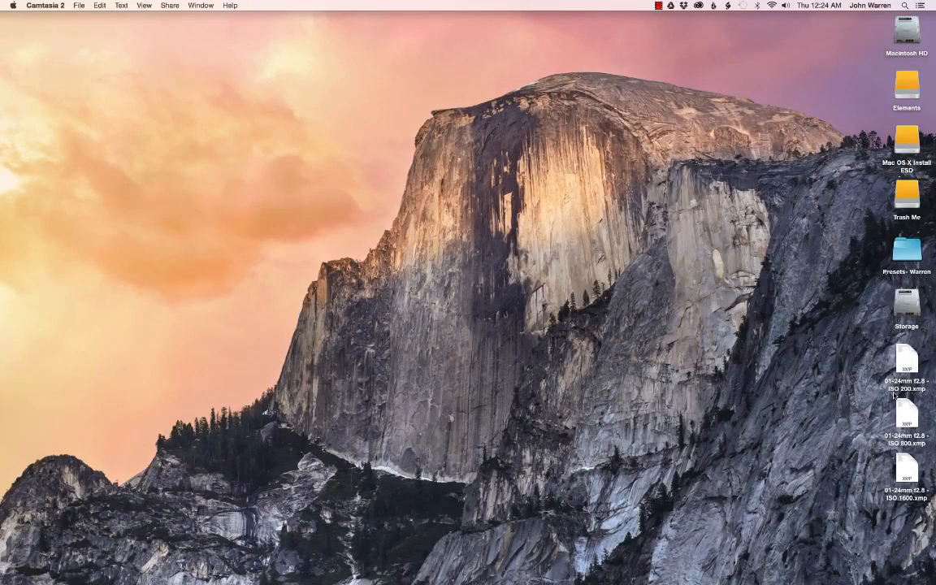
Rename the ISO 800 settings file on the desktop as 02-24mm f2.8 - ISO 800.xmp
{"action": "left_click", "coordinate": [890, 442]}
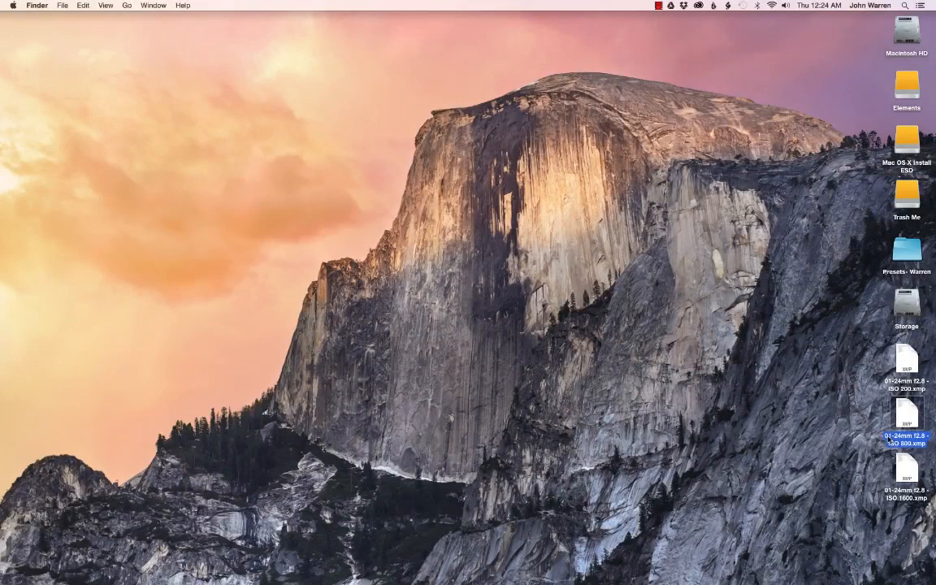
{"action": "left_click", "coordinate": [890, 439]}
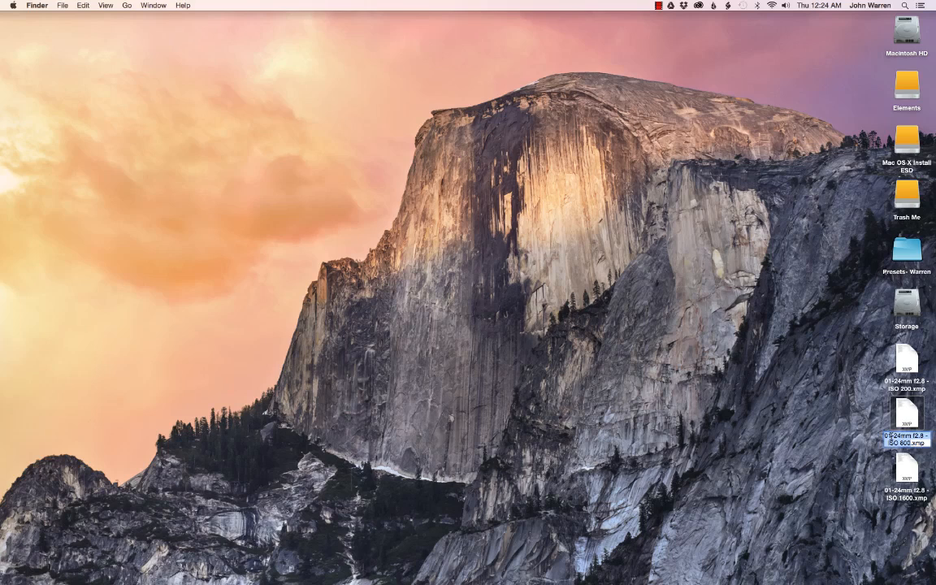
{"action": "left_click", "coordinate": [890, 442]}
{"action": "key", "text": "BackSpace"}
{"action": "type", "text": "2"}
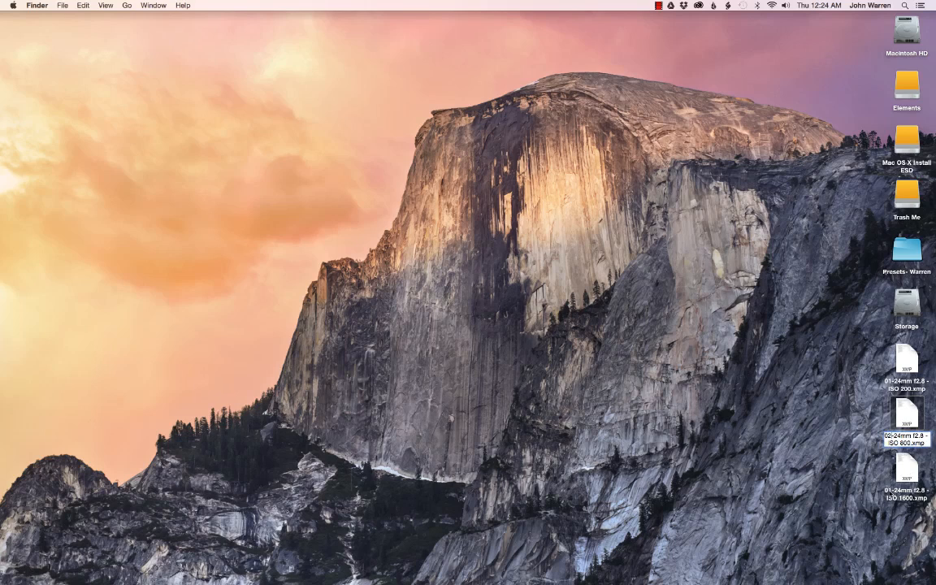
Rename the ISO 1600 settings file on the desktop as 03-24mm f2.8 - ISO 1600.xmp
{"action": "left_click", "coordinate": [892, 494]}
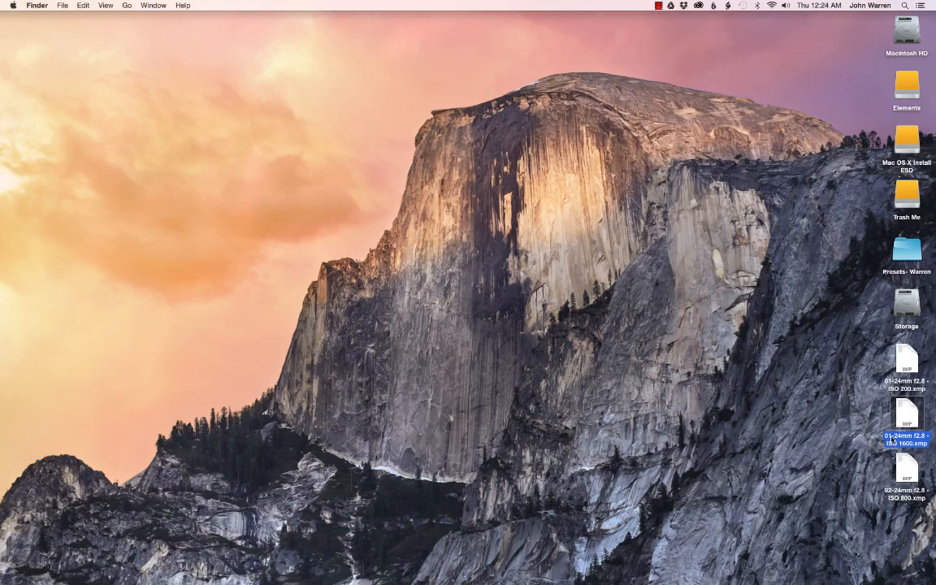
{"action": "left_click", "coordinate": [890, 439]}
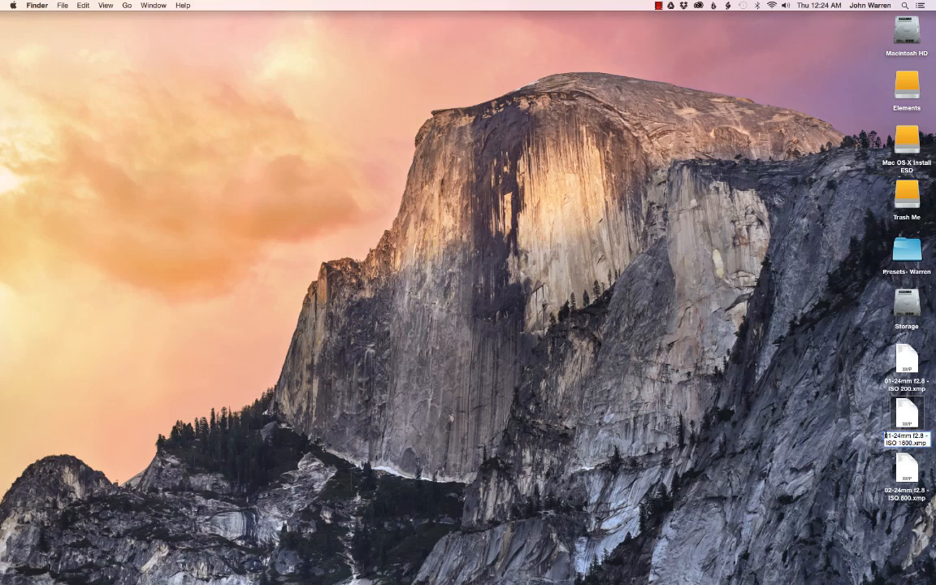
{"action": "type", "text": "03"}
{"action": "left_click", "coordinate": [861, 359]}
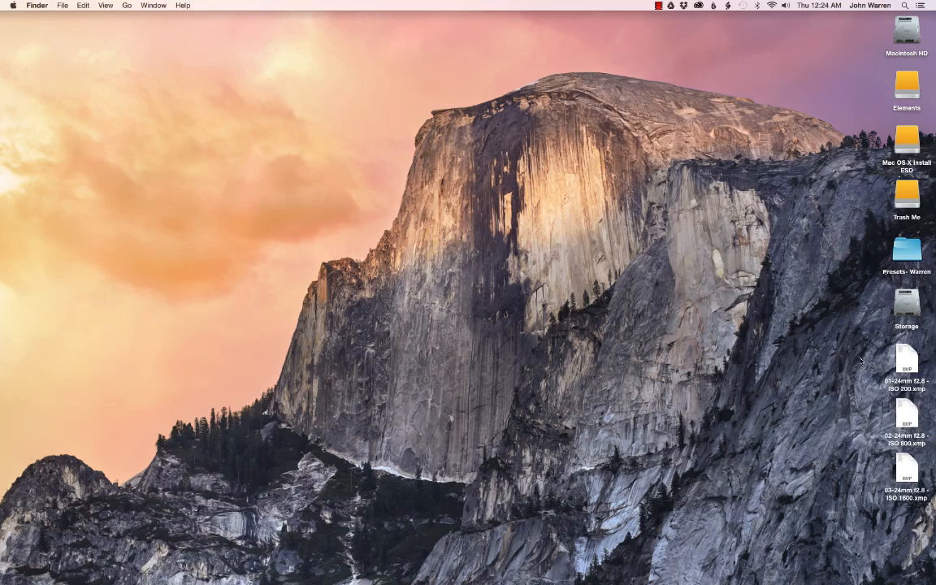
Move the three XMP files into the Presets folder on the desktop and compress that folder into a ZIP archive
{"action": "left_click_drag", "start_coordinate": [880, 358], "coordinate": [914, 480]}
{"action": "left_click_drag", "start_coordinate": [904, 359], "coordinate": [903, 260]}
{"action": "left_click", "coordinate": [911, 256]}
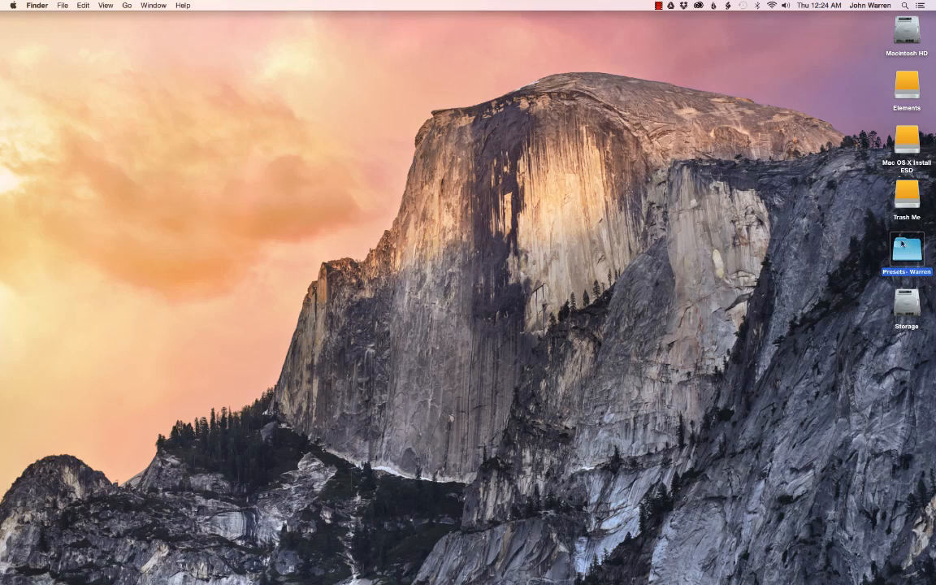
{"action": "right_click", "coordinate": [909, 251]}
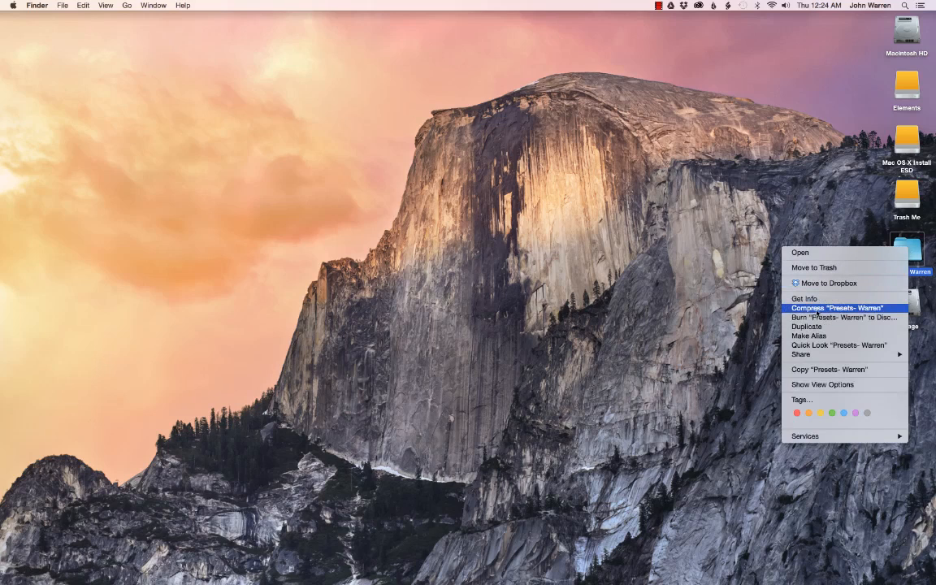
{"action": "left_click", "coordinate": [863, 311]}
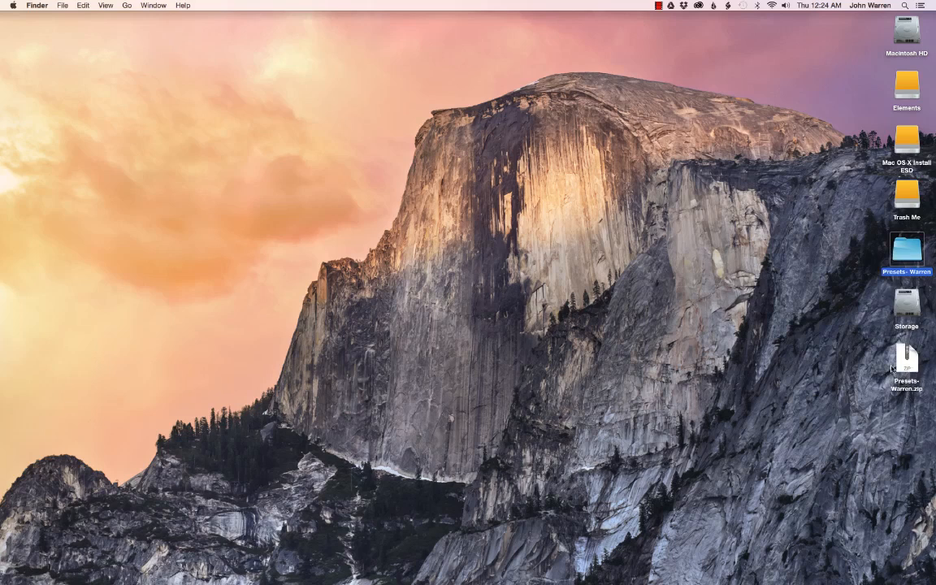
{"action": "left_click", "coordinate": [907, 365]}
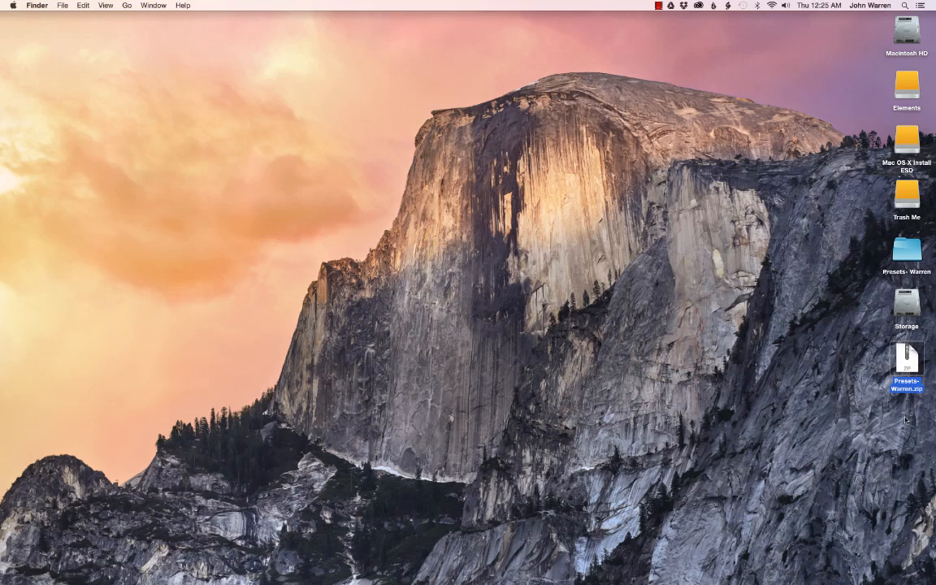
{"action": "left_click", "coordinate": [817, 379]}
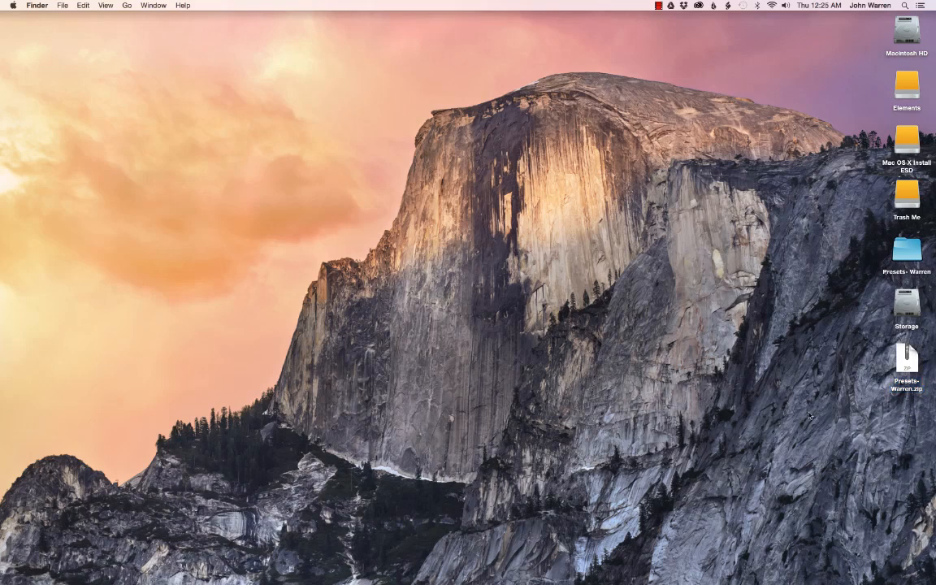